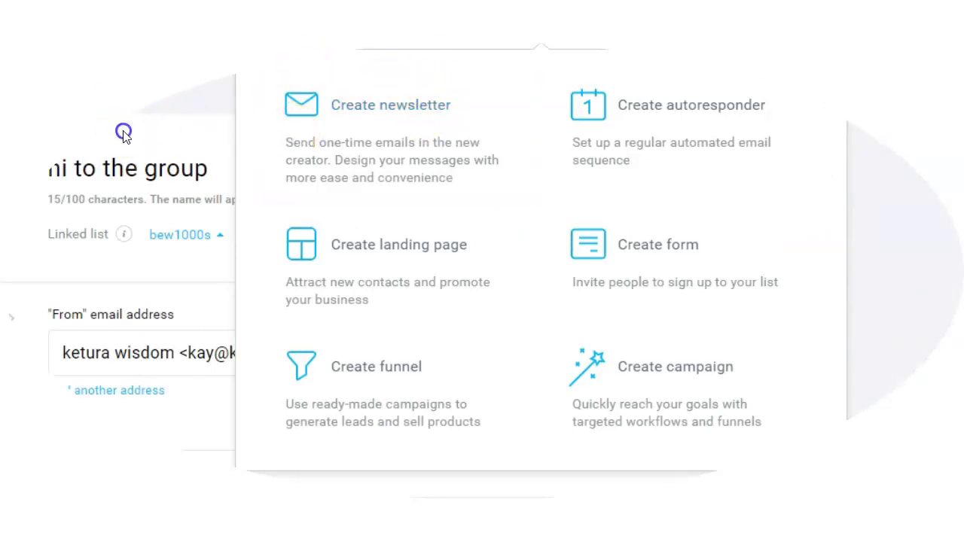
- Open the Create options to look them over, then close them to return to the message form
click(123, 132)
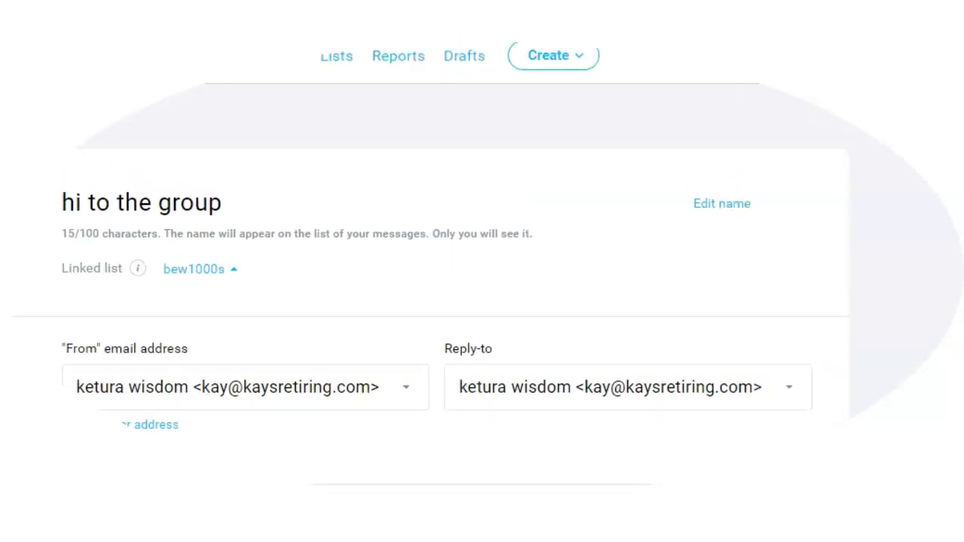
click(526, 34)
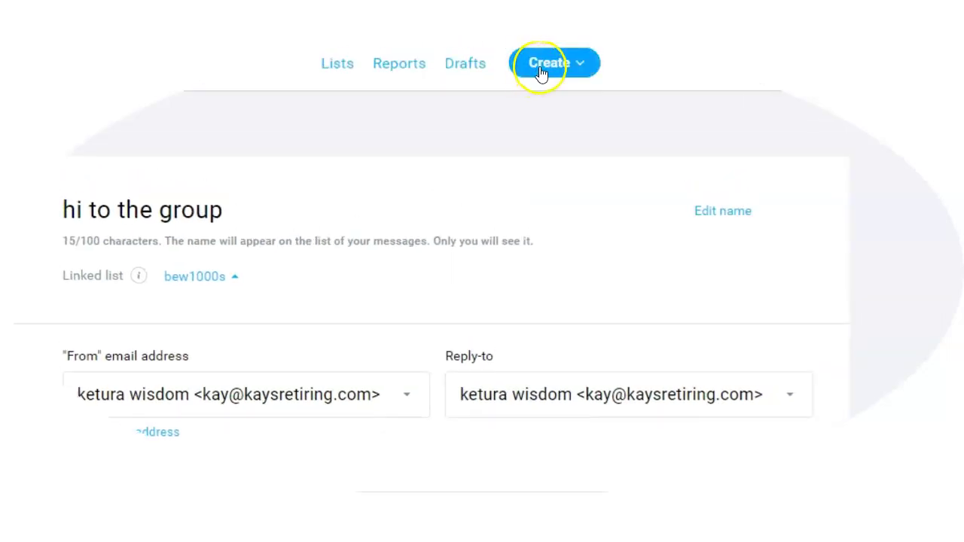
click(551, 65)
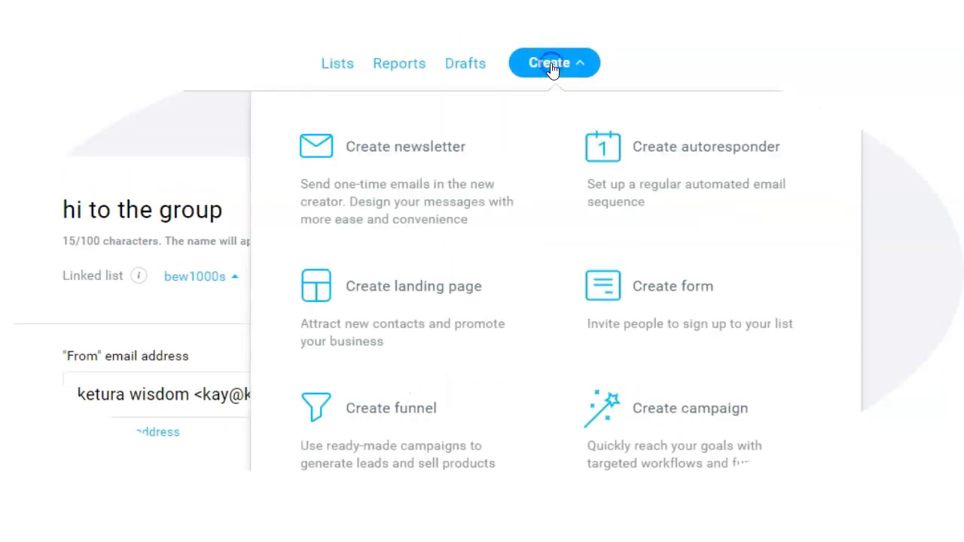
click(186, 181)
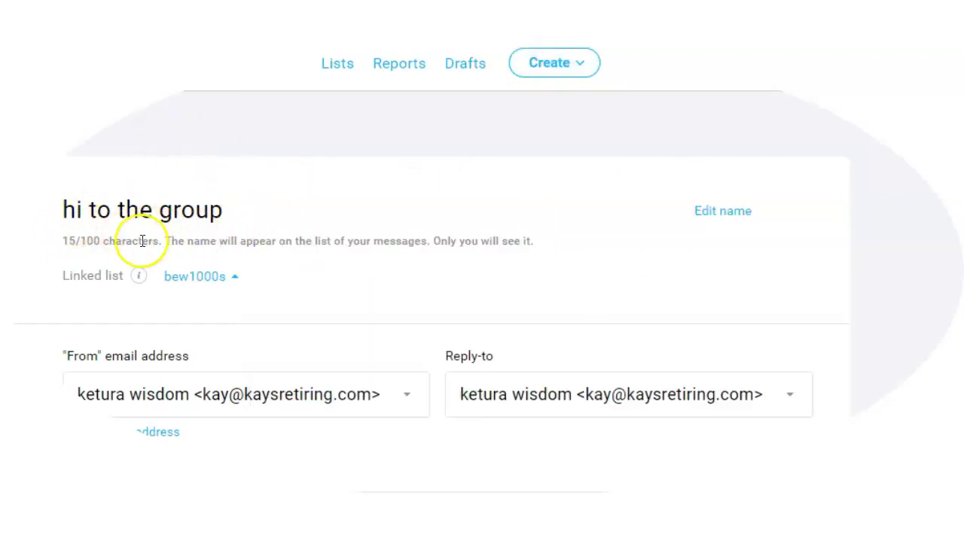
- Check the recipient lists totalling 4203 recipients without changes, then return to the top of the message
scroll(142, 241, down, 3)
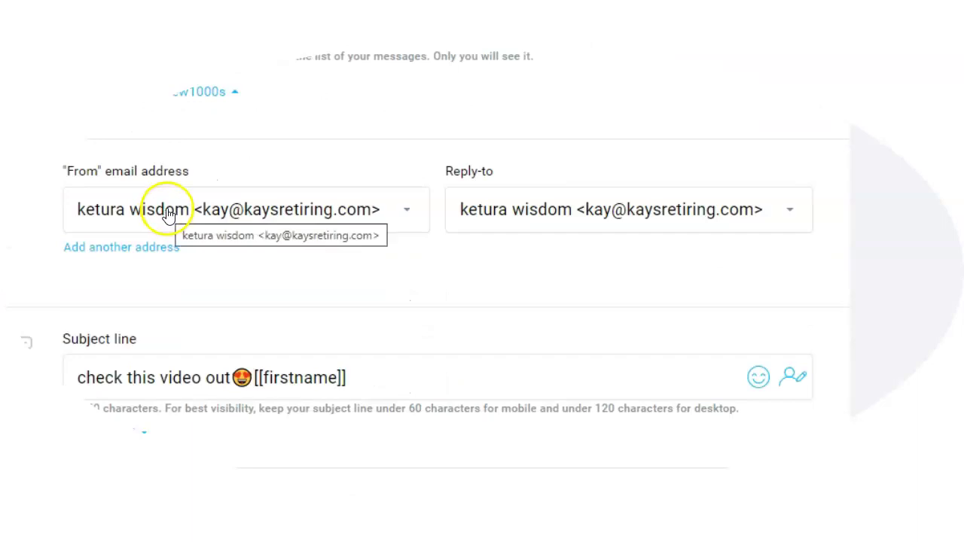
scroll(168, 215, down, 3)
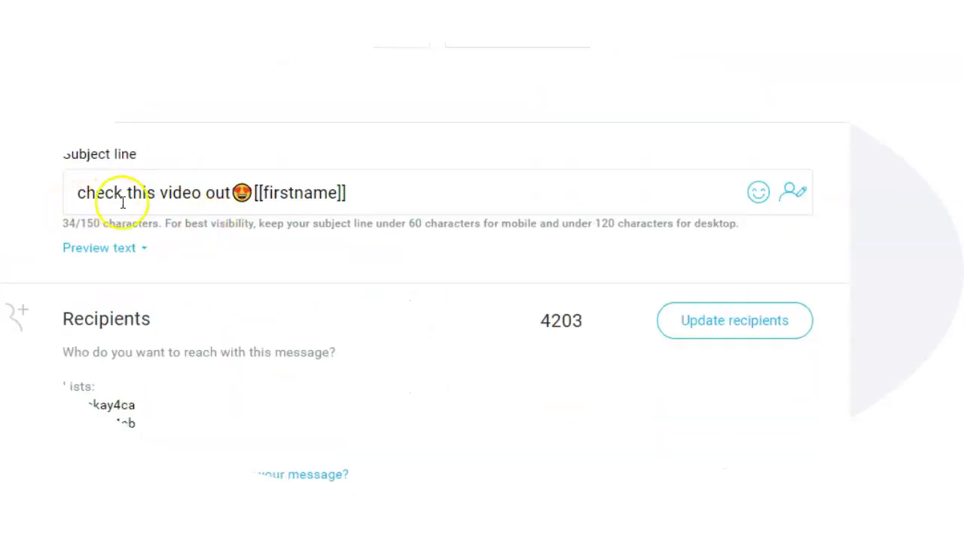
scroll(121, 199, down, 2)
click(721, 235)
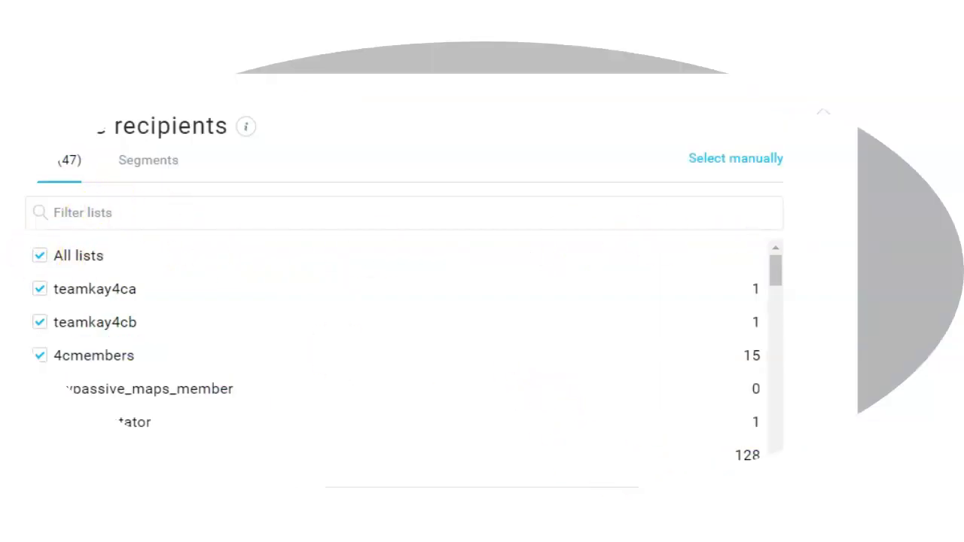
click(686, 497)
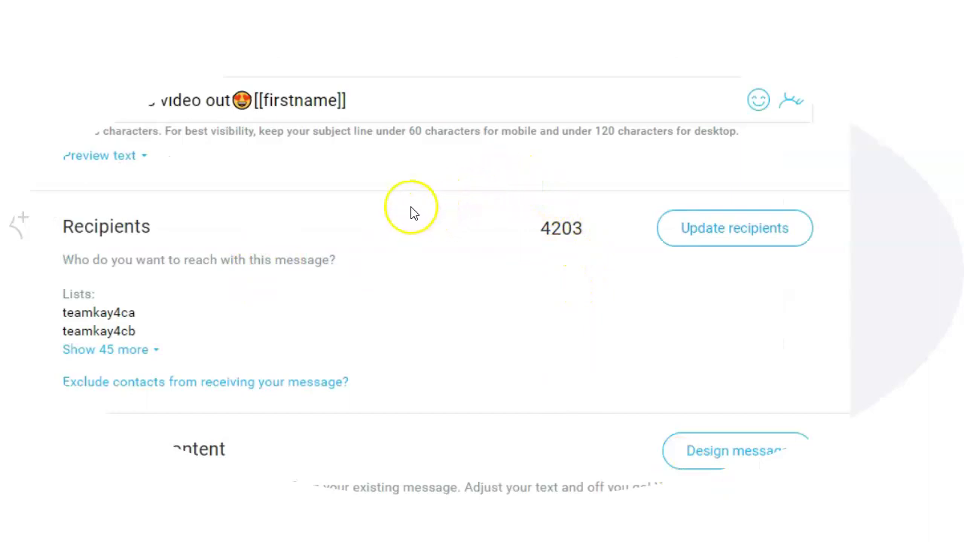
scroll(411, 213, up, 6)
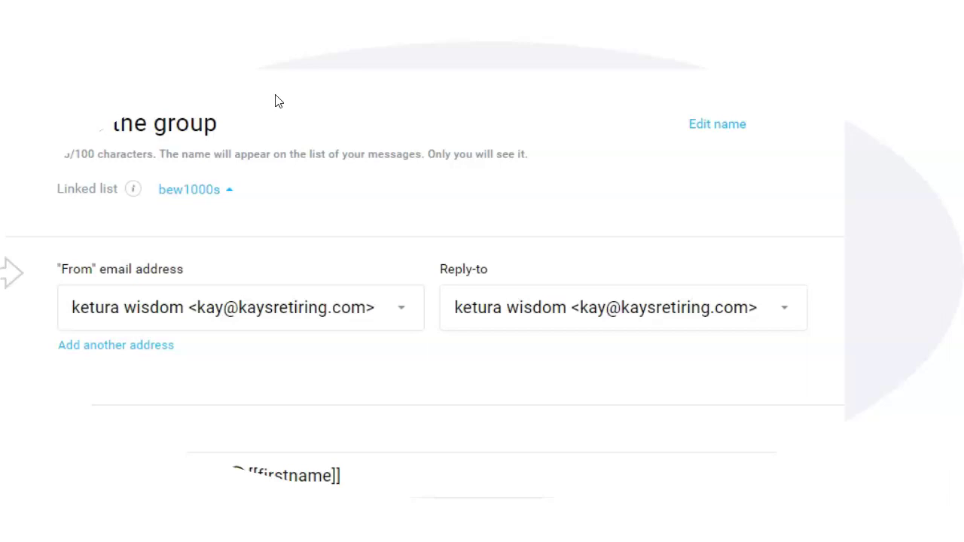
click(623, 308)
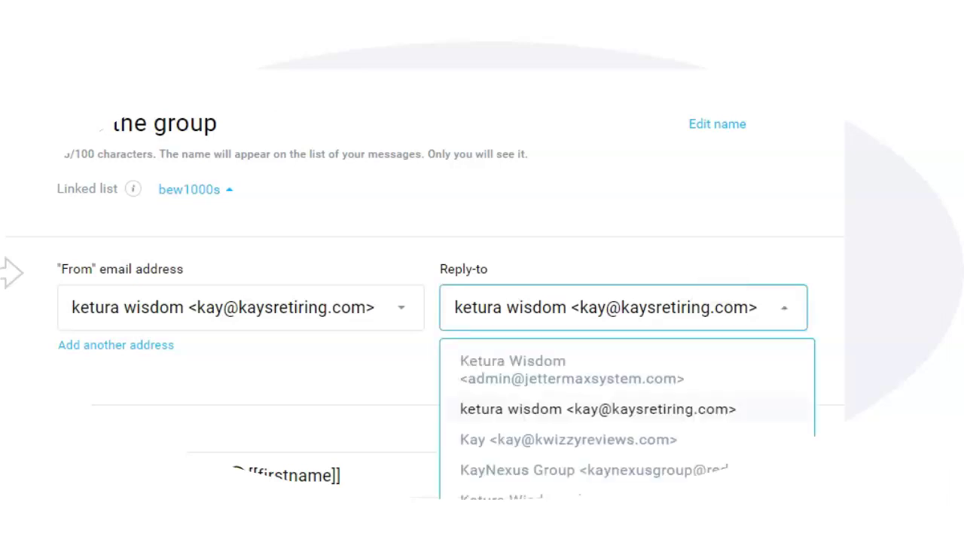
click(385, 268)
drag(331, 272, 172, 258)
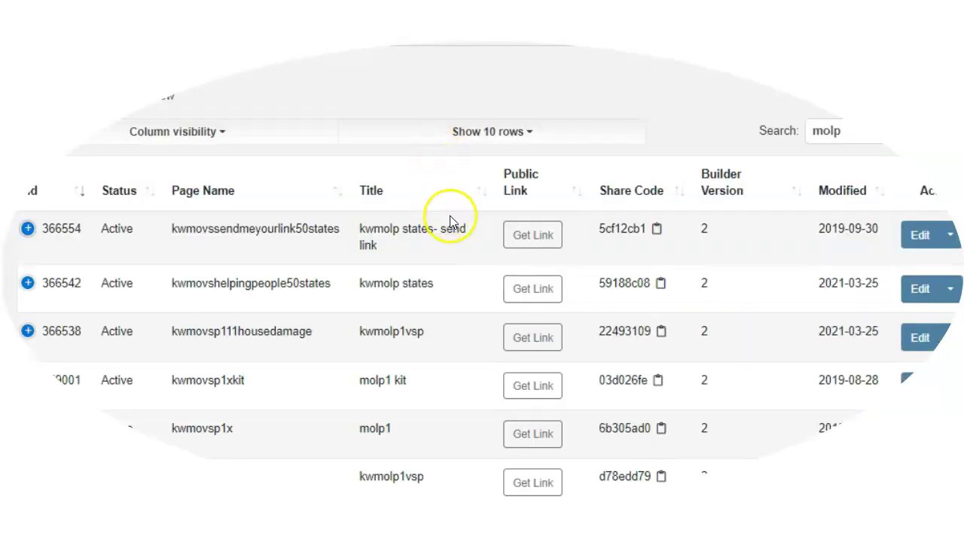
- Copy the share code of the first page in Your Pages
click(534, 238)
click(542, 239)
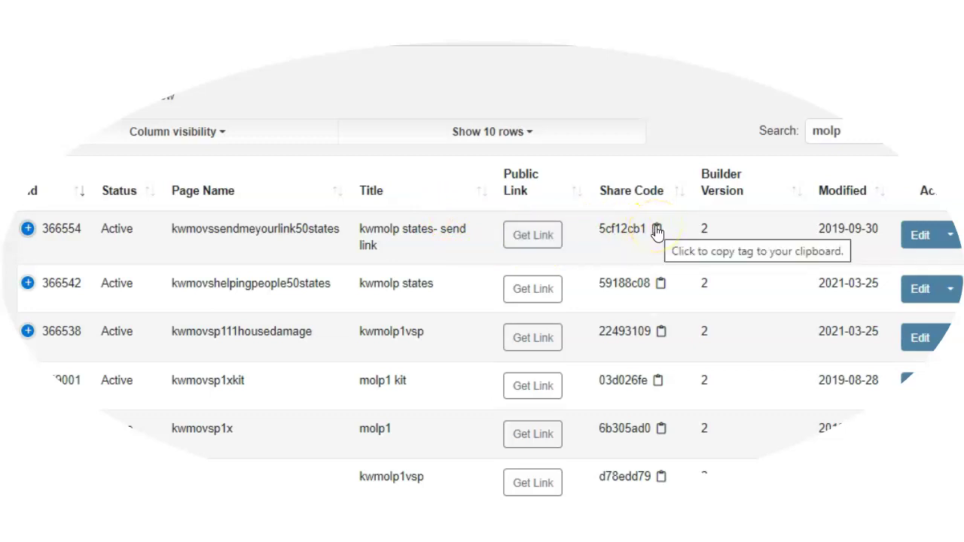
click(657, 230)
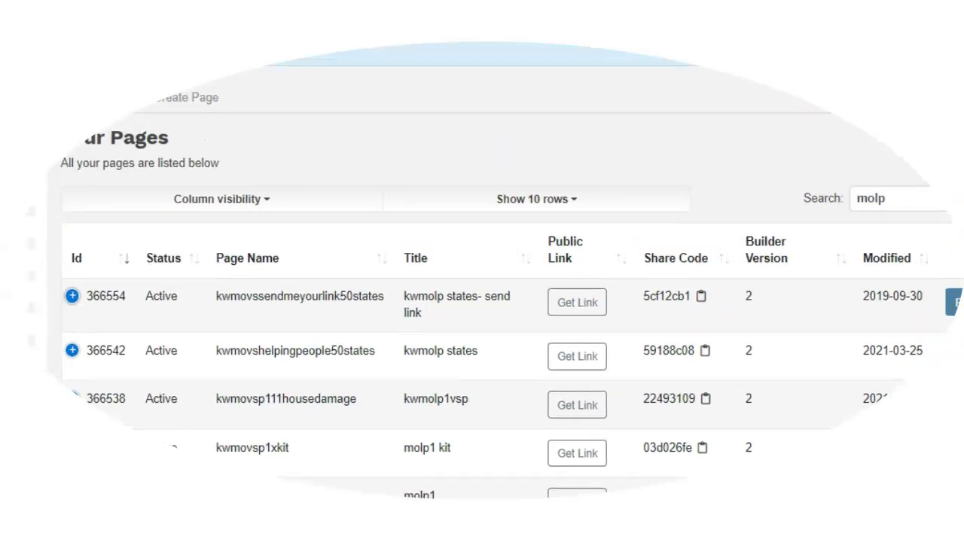
- Create a new page from the pasted share code and open the copy in the editor
click(193, 101)
click(492, 153)
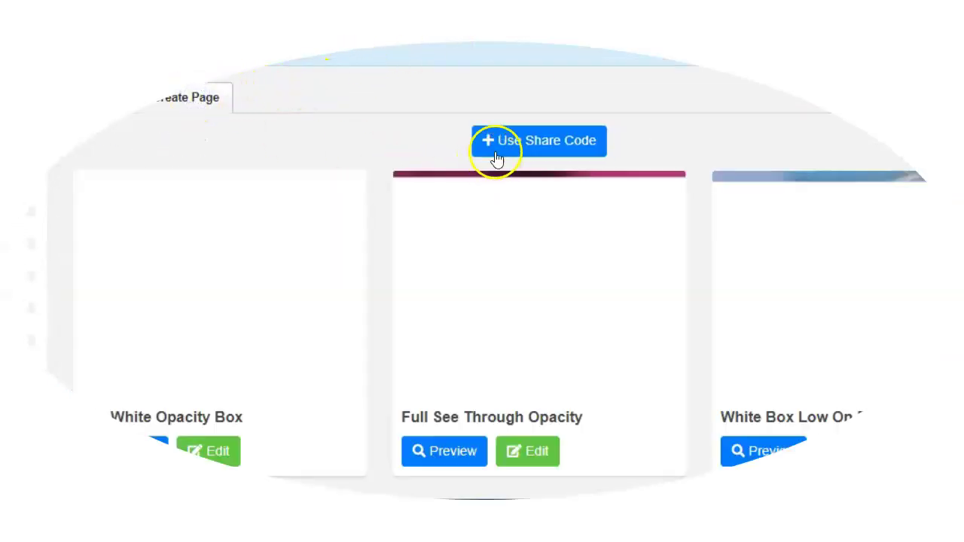
click(415, 152)
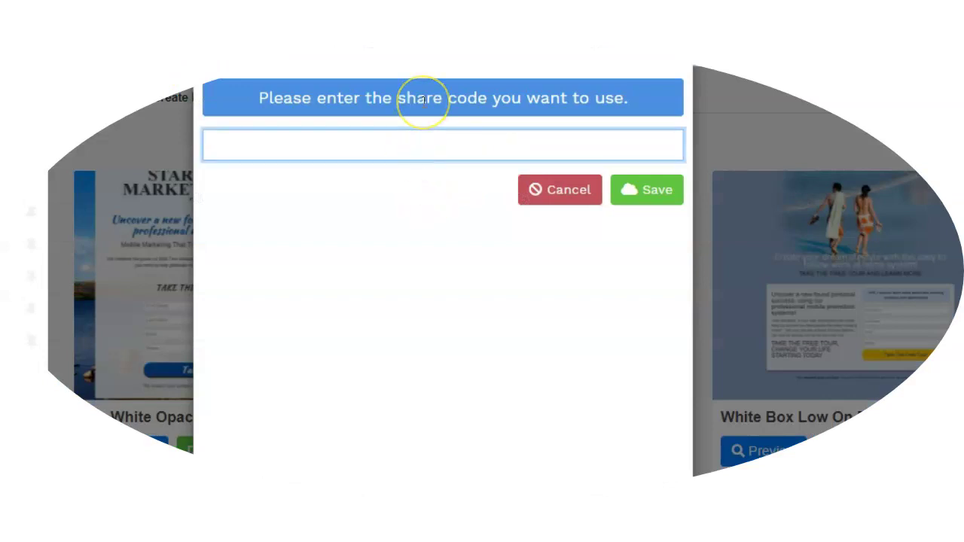
click(626, 188)
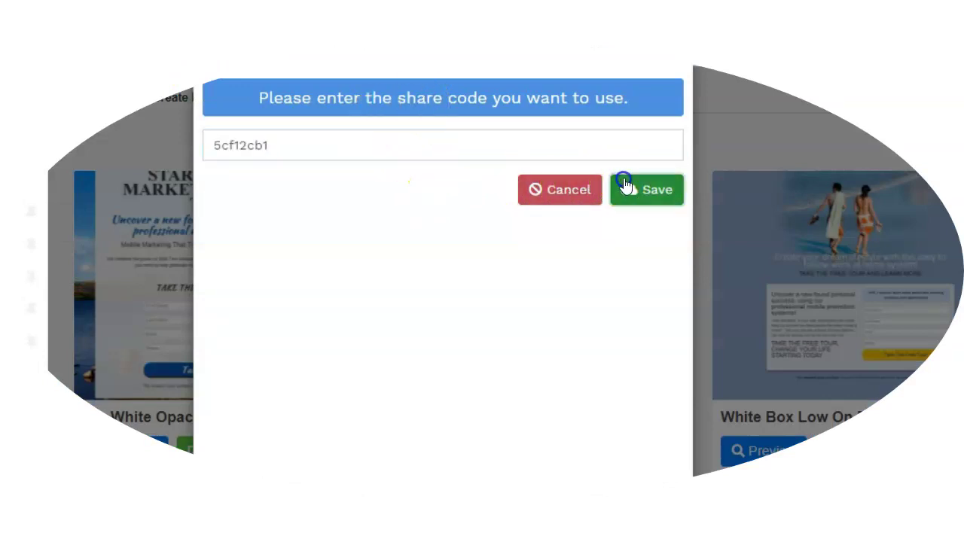
click(522, 159)
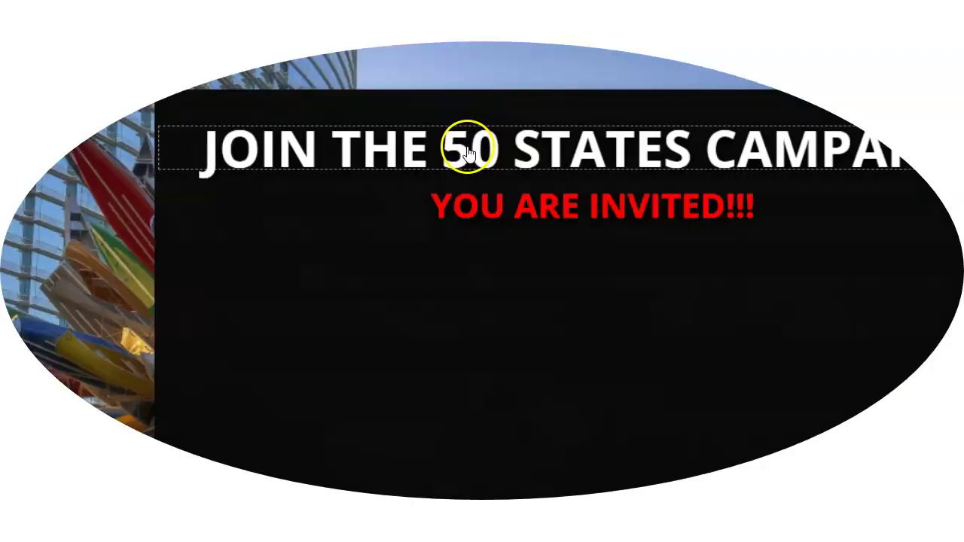
- Scroll through the copied 'JOIN THE 50 STATES CAMPAIGN' page in the editor
scroll(484, 199, down, 6)
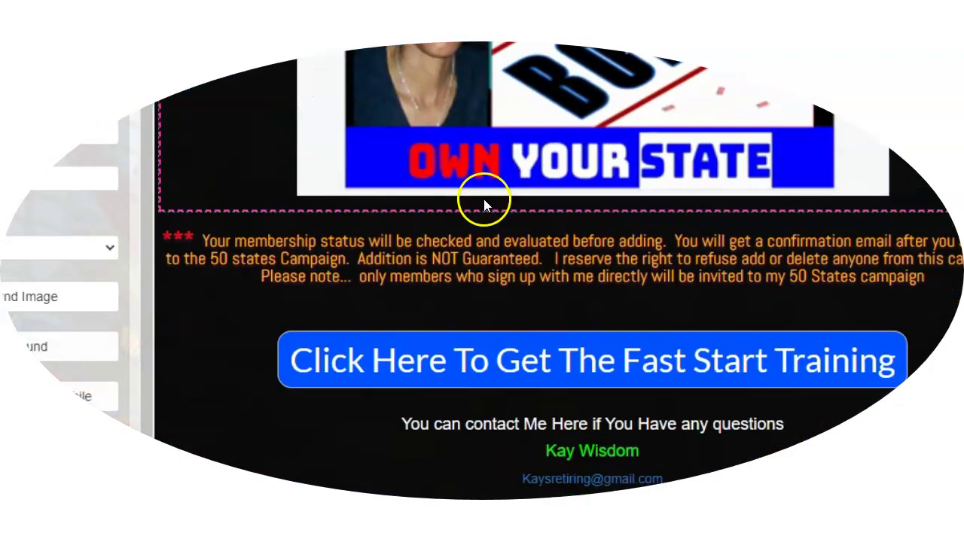
scroll(483, 202, up, 6)
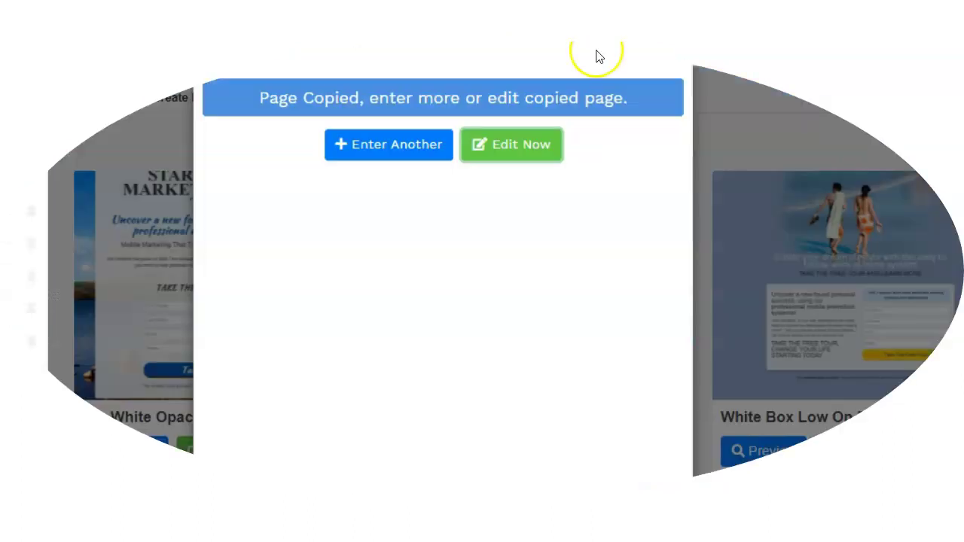
- Close the Page Copied confirmation and scroll down to the saved pages list
click(671, 62)
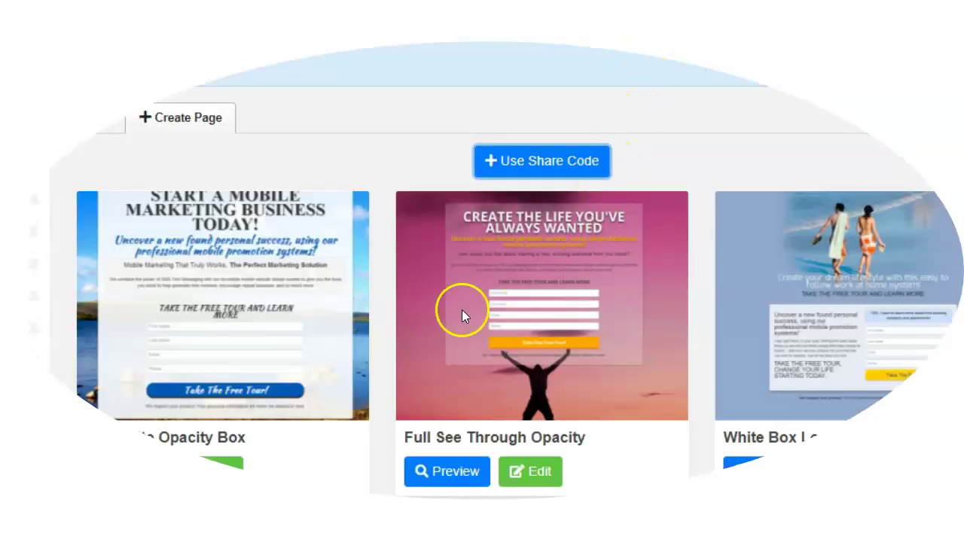
scroll(387, 445, down, 3)
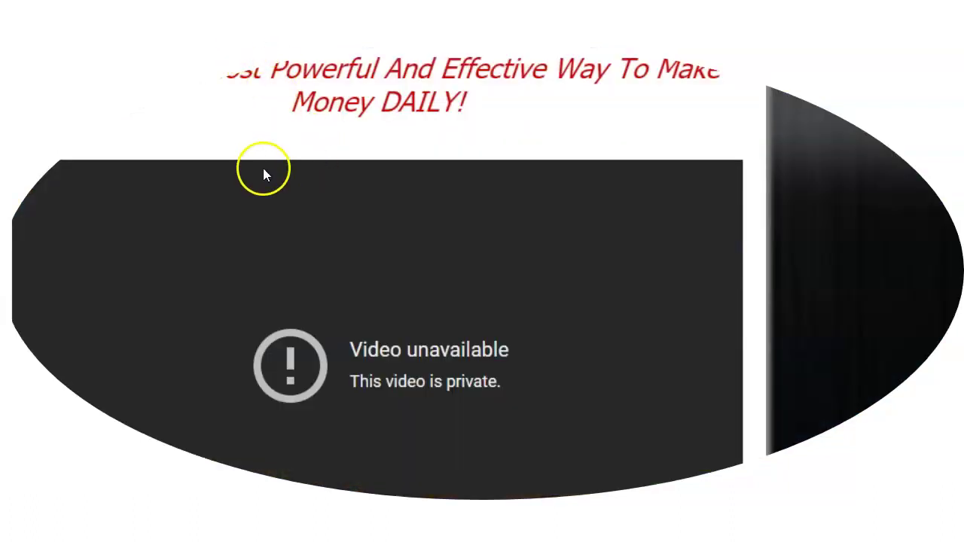
scroll(265, 184, down, 2)
scroll(269, 200, up, 3)
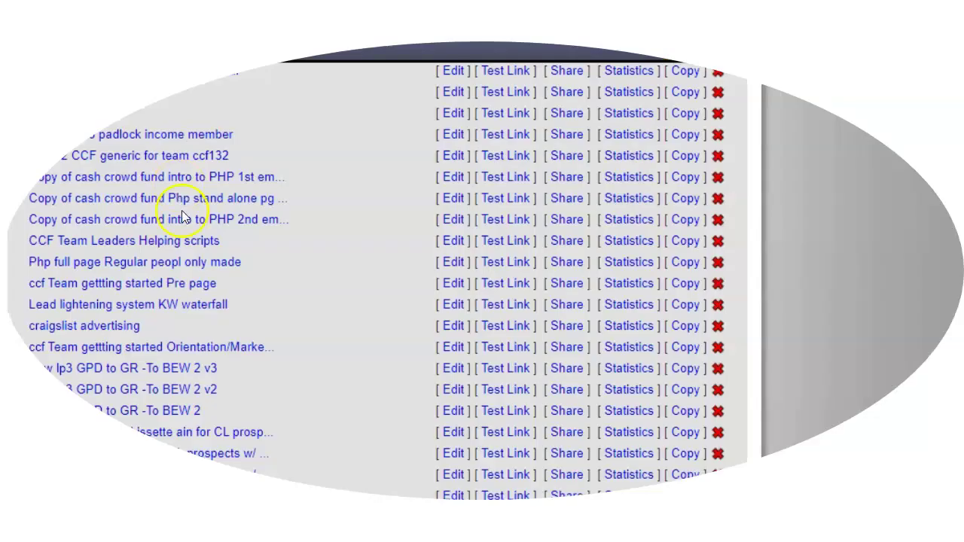
scroll(181, 216, down, 12)
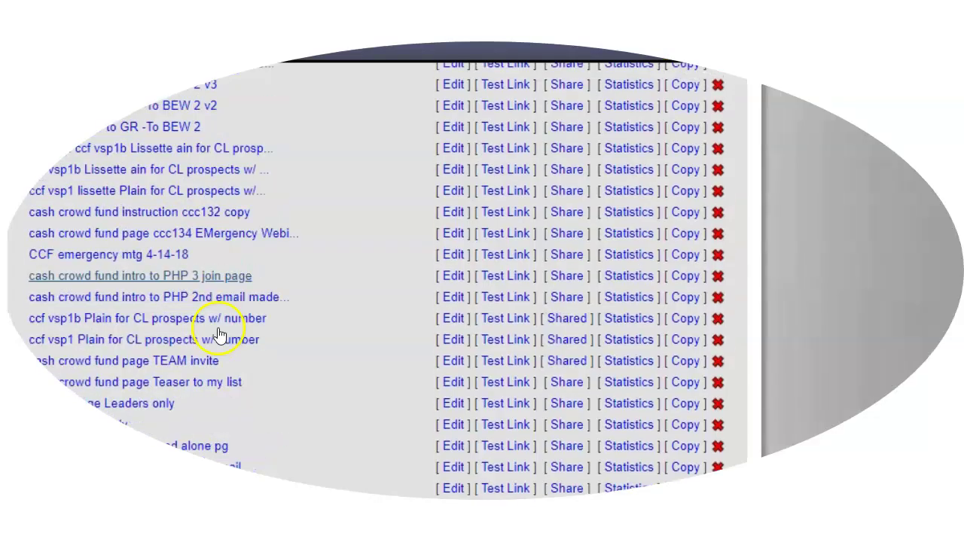
- Open the Test Link for the 'bew training lesson 3 tiny pic' page
scroll(218, 326, down, 10)
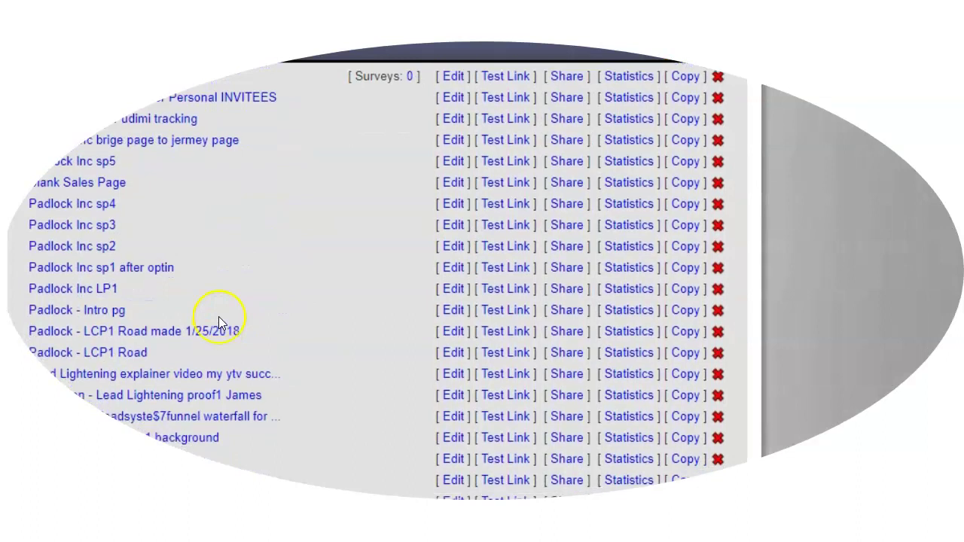
scroll(217, 321, down, 10)
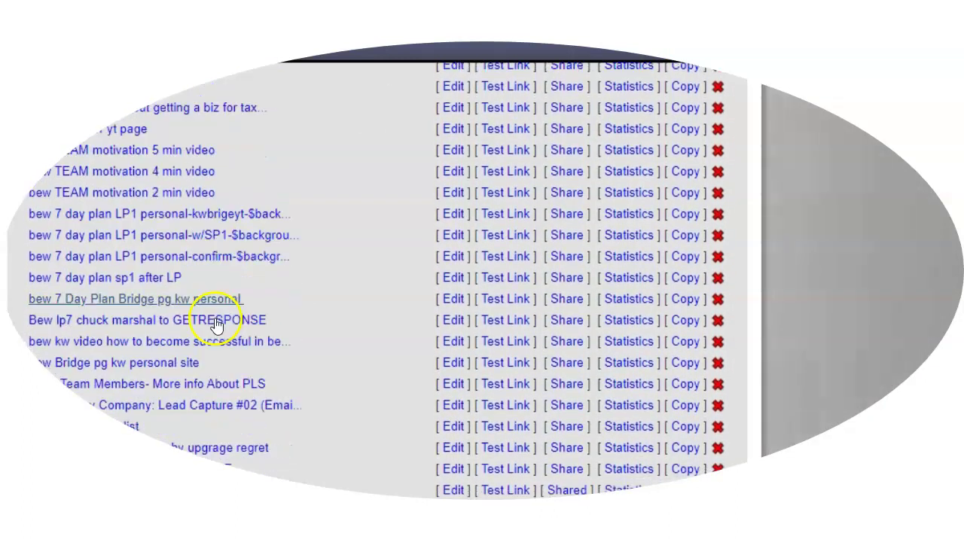
scroll(210, 314, down, 5)
scroll(213, 319, up, 3)
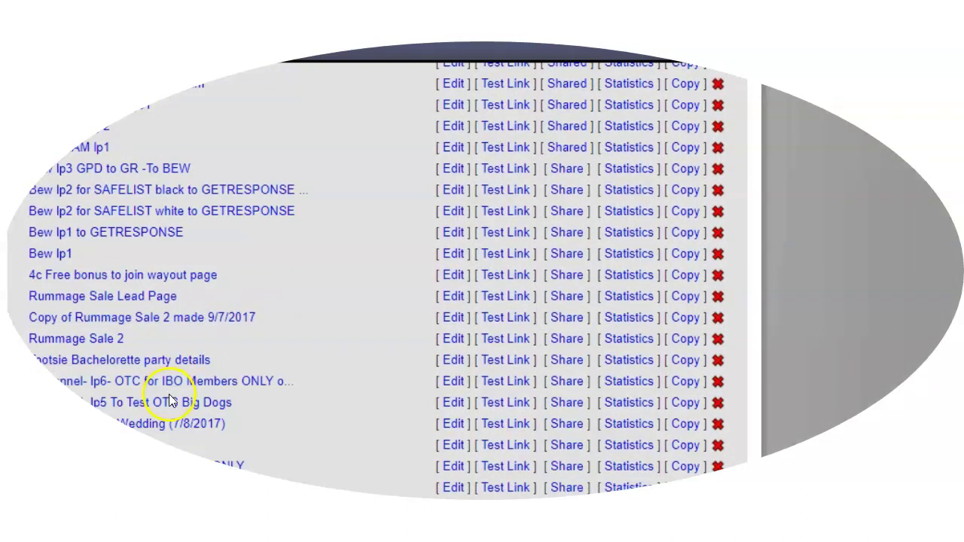
scroll(169, 384, up, 5)
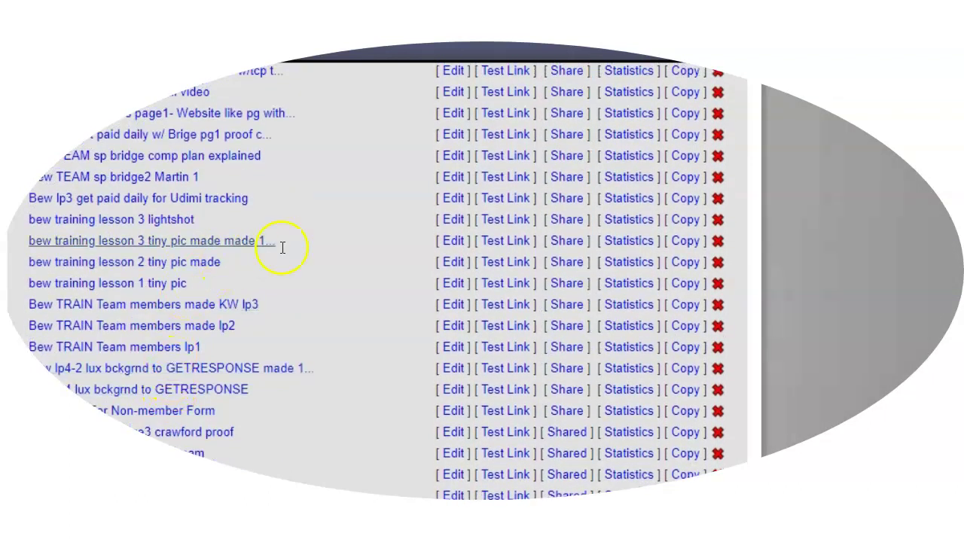
click(495, 241)
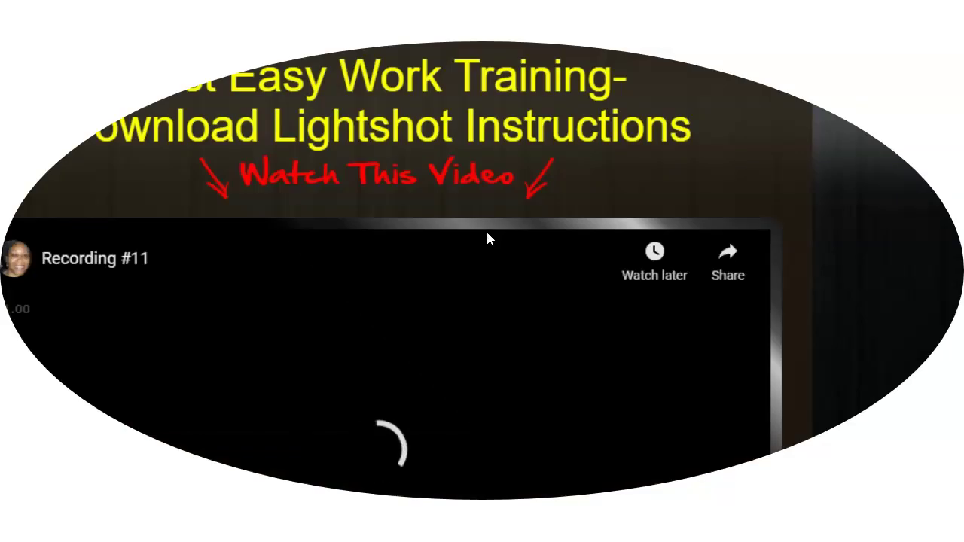
- Play the embedded video on the Lightshot instructions test page, then return to the pages list
scroll(367, 369, down, 3)
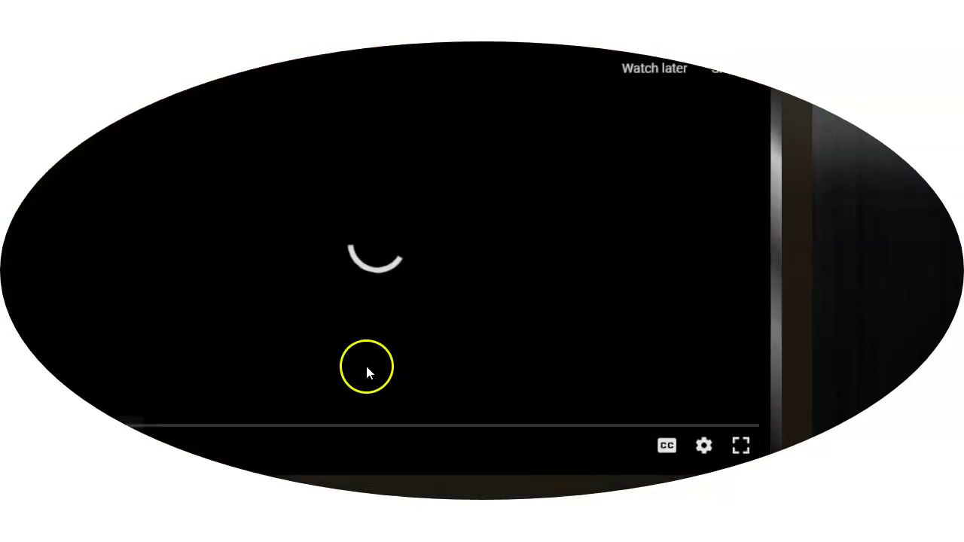
scroll(366, 369, up, 3)
click(254, 452)
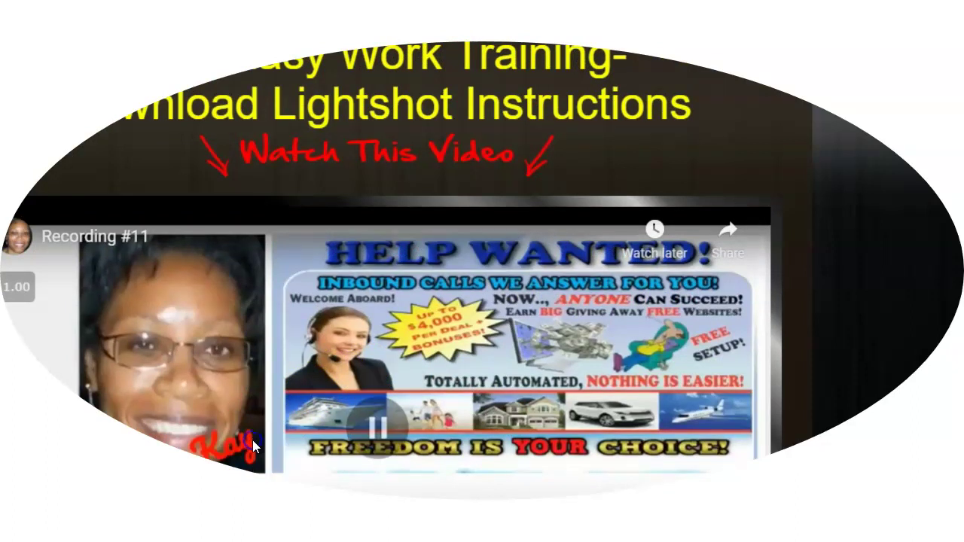
click(731, 479)
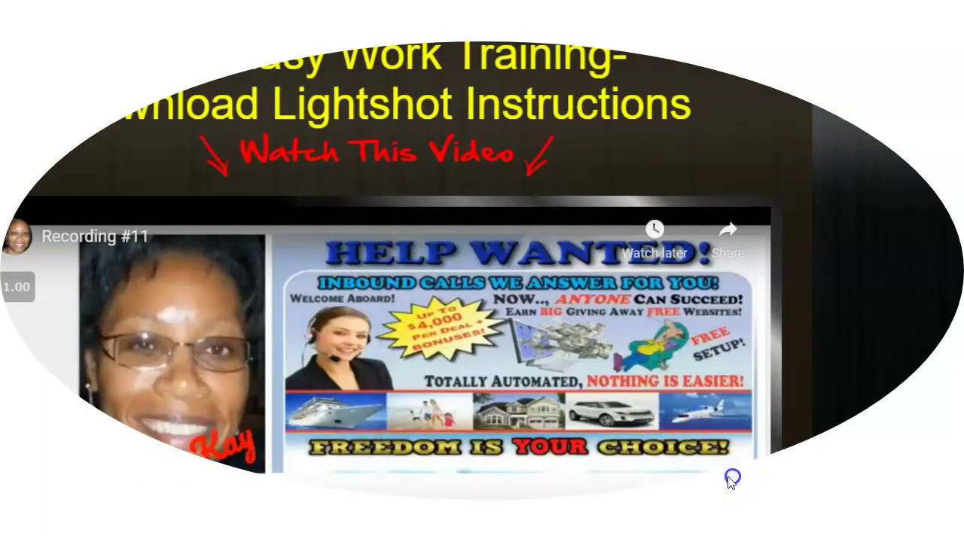
scroll(731, 476, up, 1)
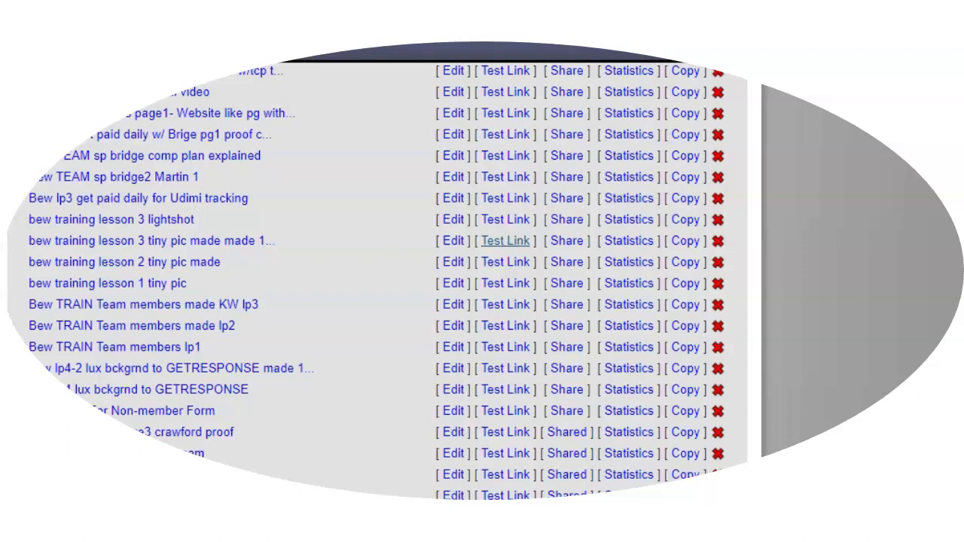
mouse_move(181, 58)
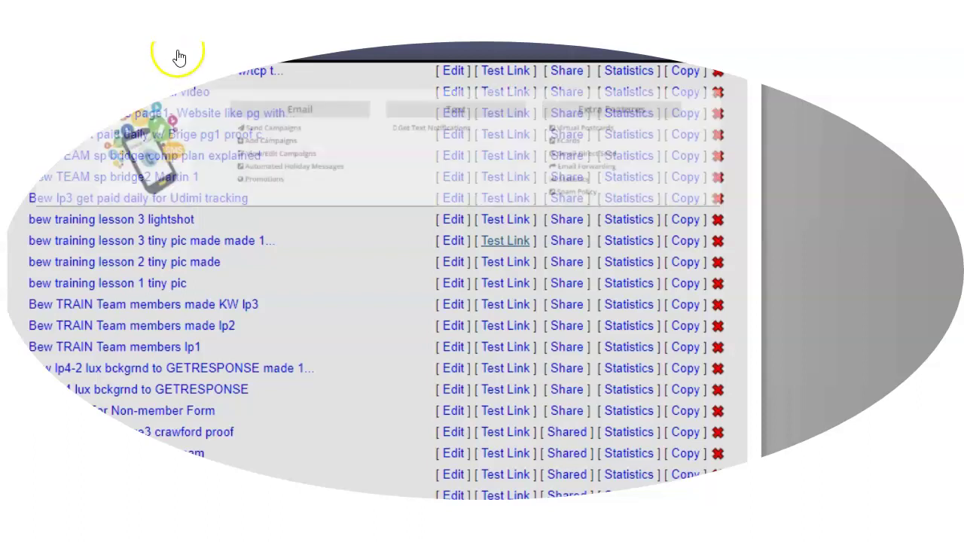